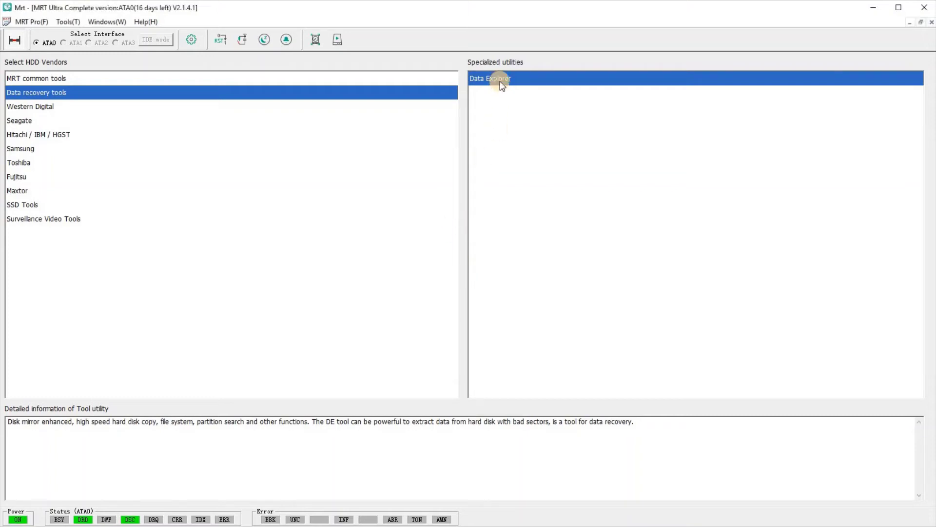
Step: Launch Data Explorer and start a new task named UFS-MRT-Demo
double_click(501, 83)
left_click(33, 41)
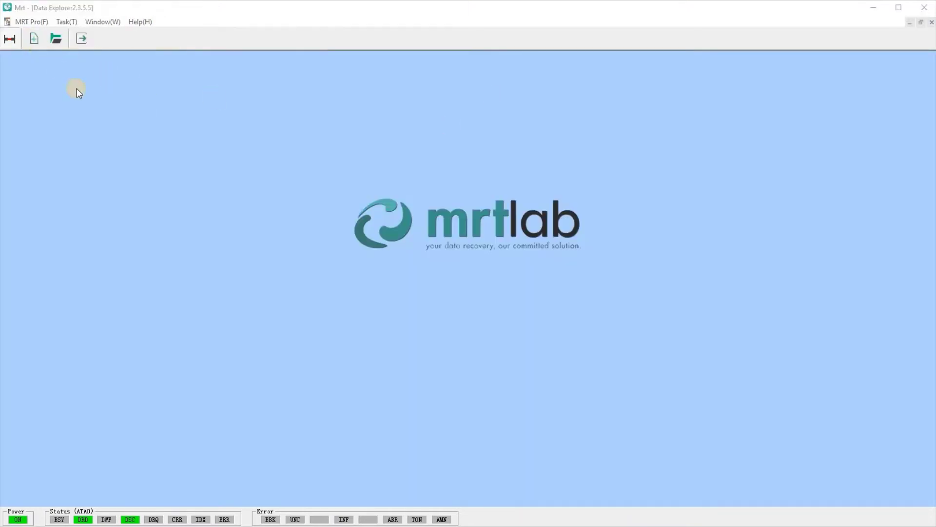
left_click_drag(417, 218, 259, 223)
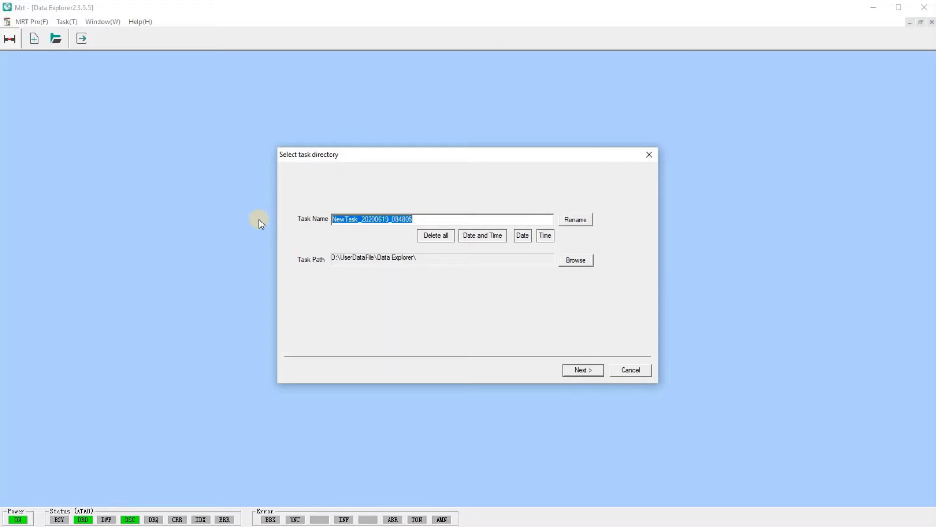
type("UFS-MRT-Demo")
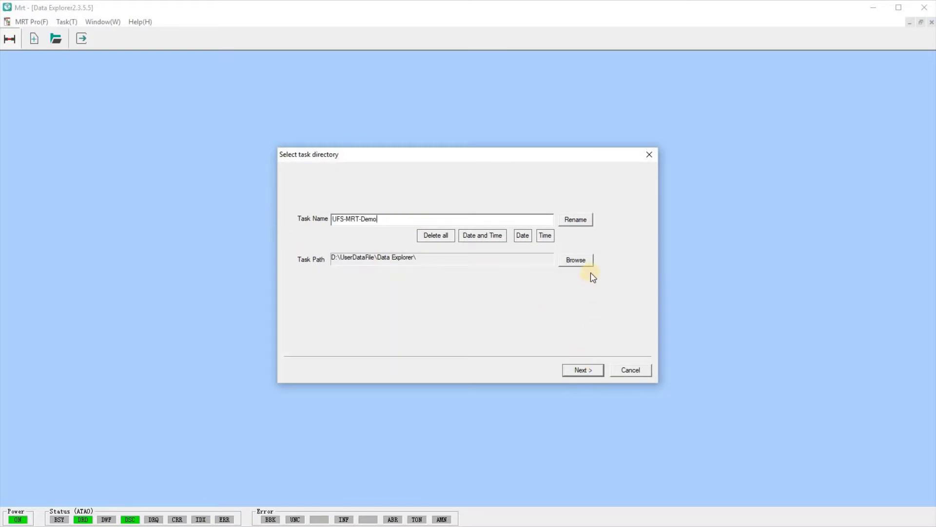
Step: Set the task folder to E:\ on the UFS TEST drive and accept the name and path
left_click(576, 260)
left_click(402, 319)
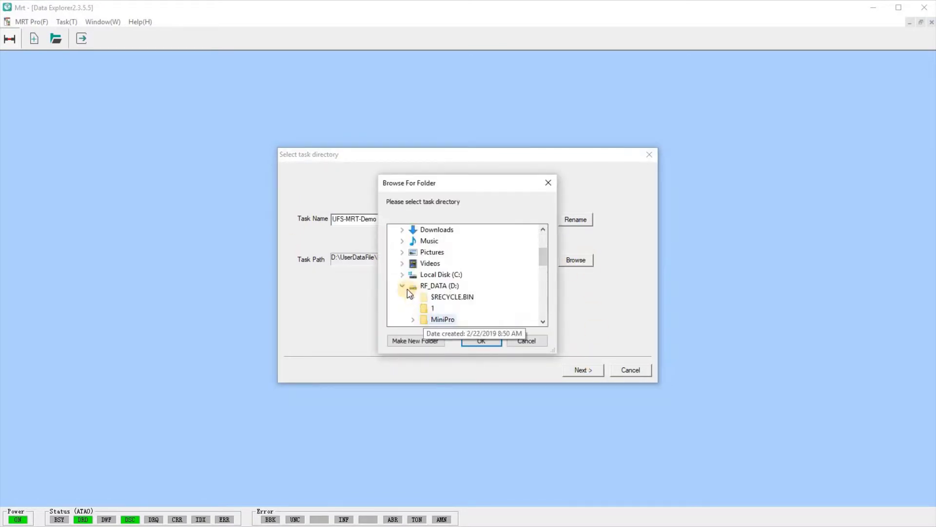
left_click(408, 290)
left_click(425, 296)
left_click(492, 342)
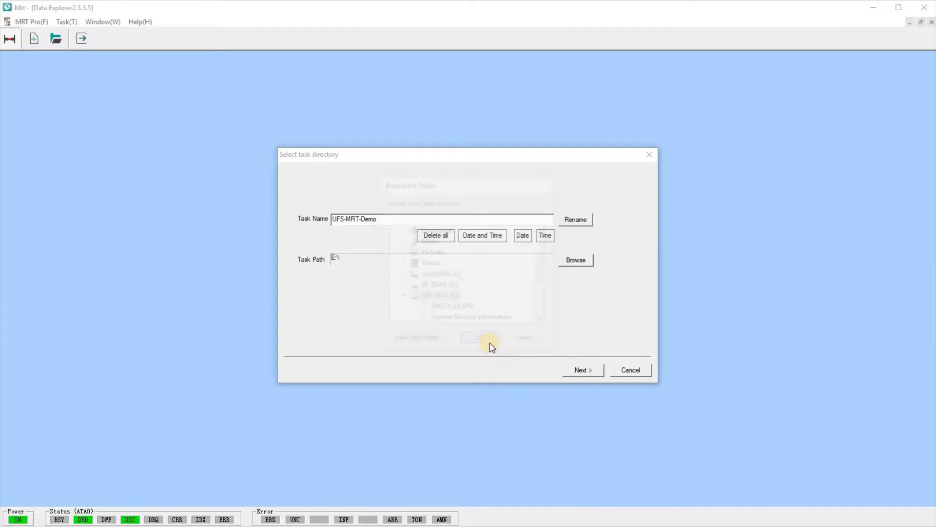
left_click(582, 370)
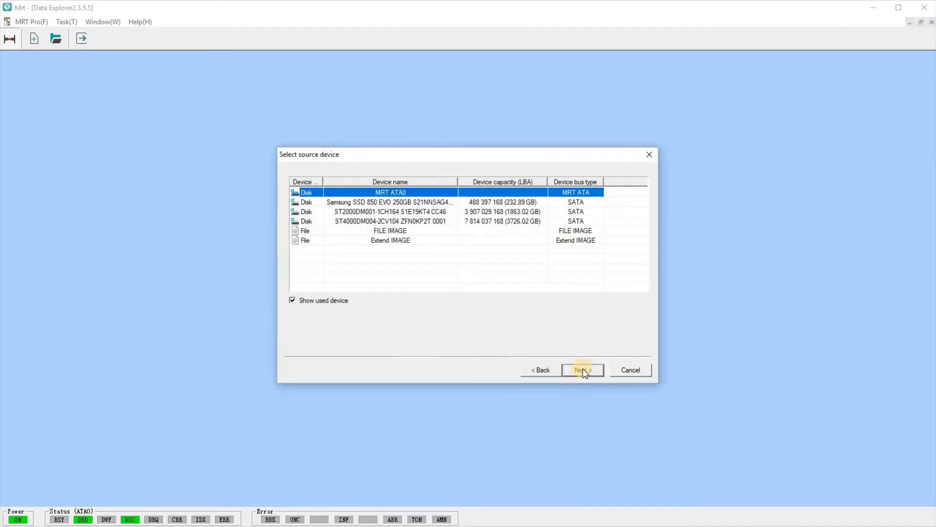
Step: Use MRT ATA0 as the source with default initialization, enable data copy to a file image, and finish
left_click(587, 371)
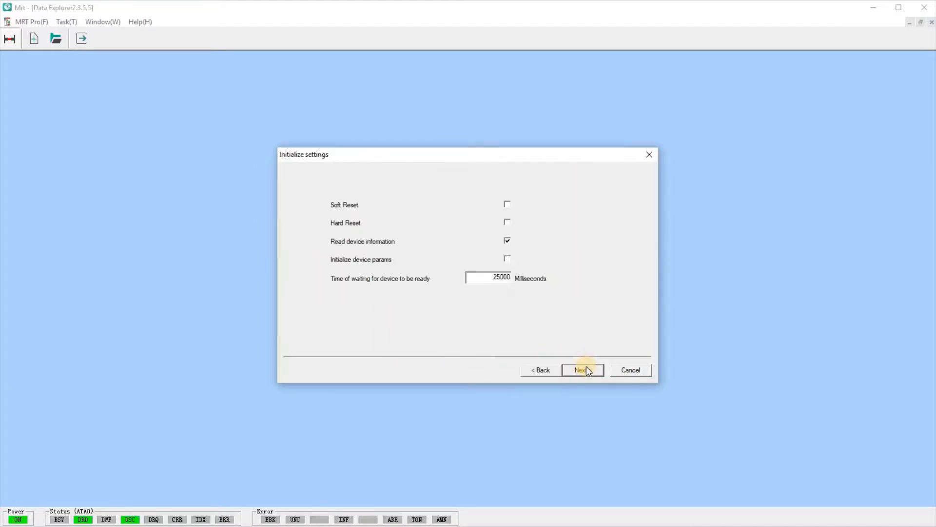
left_click(586, 370)
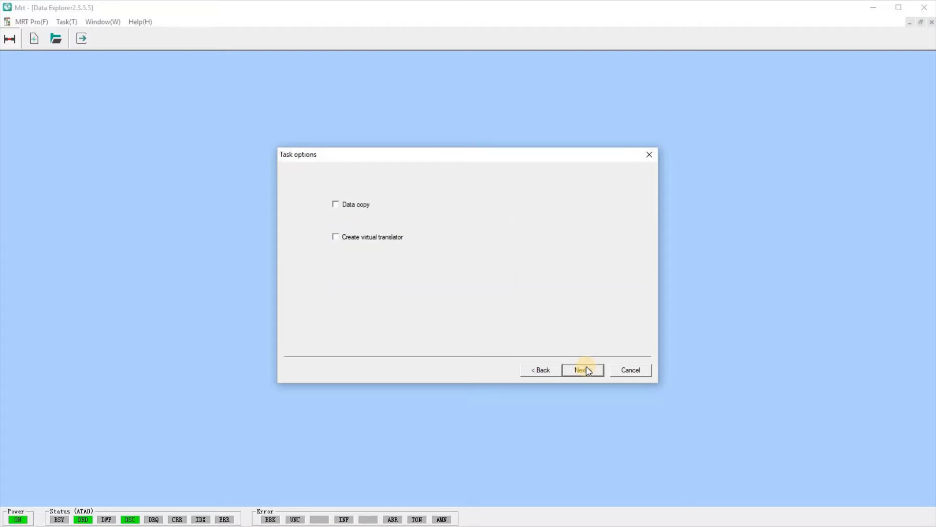
left_click(363, 210)
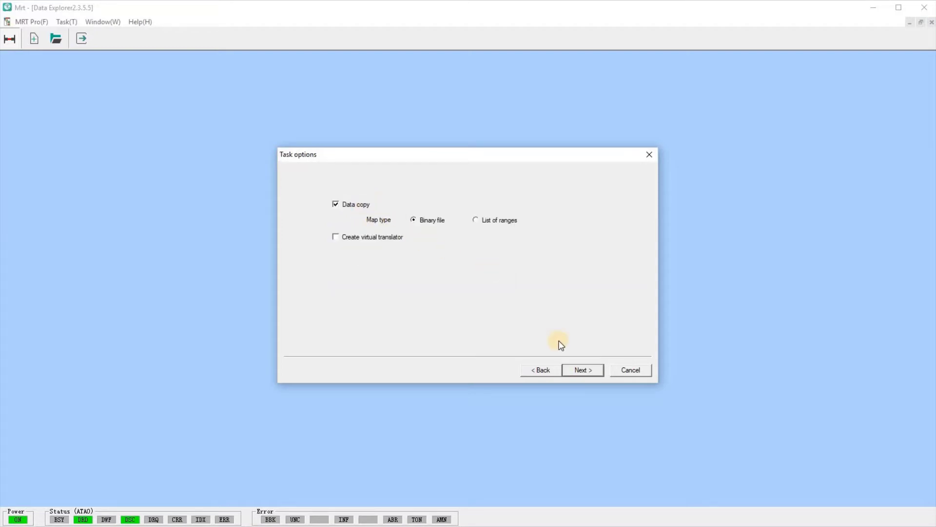
left_click(581, 365)
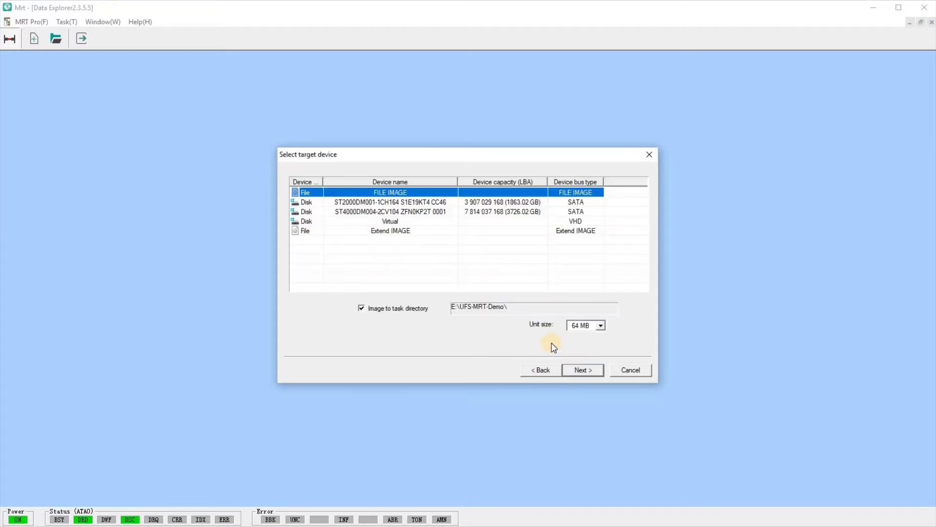
left_click(595, 373)
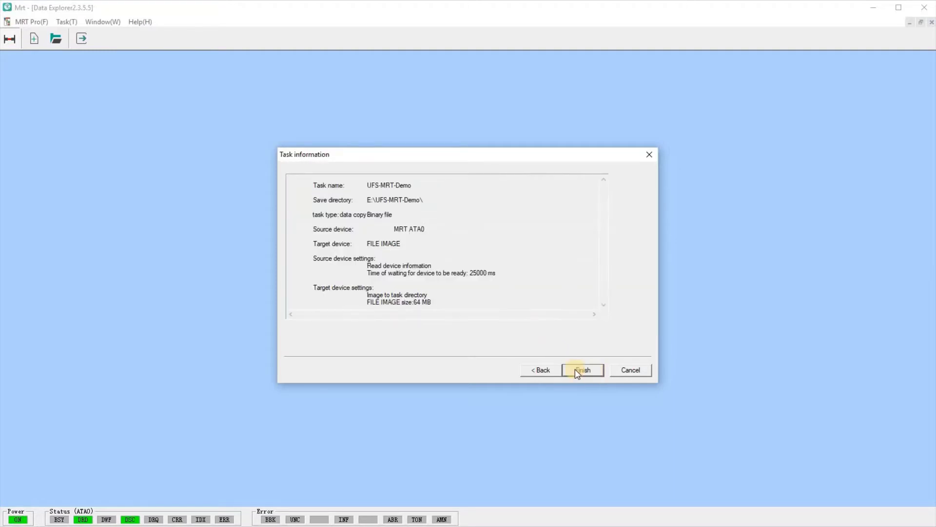
left_click(583, 372)
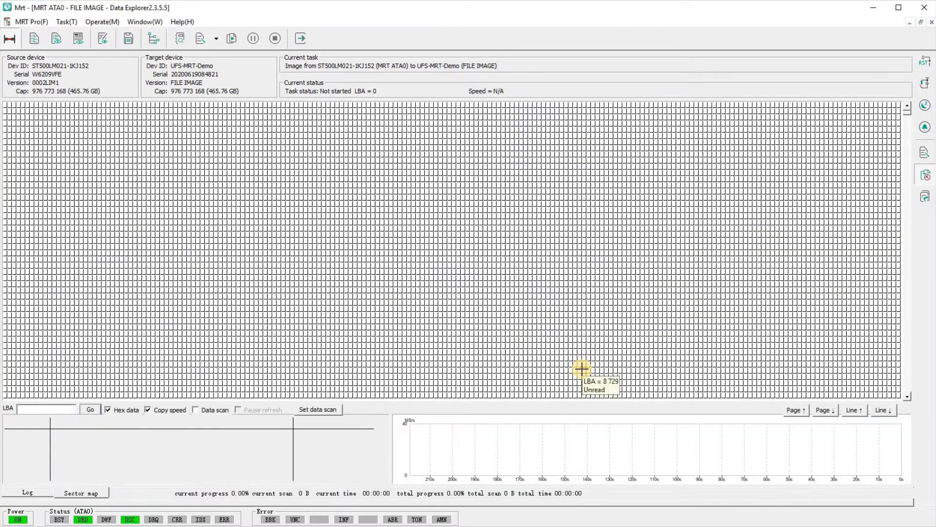
Step: Browse the source drive's GPT partitions down to the Partition 01 - FAT32 Root contents
left_click(155, 39)
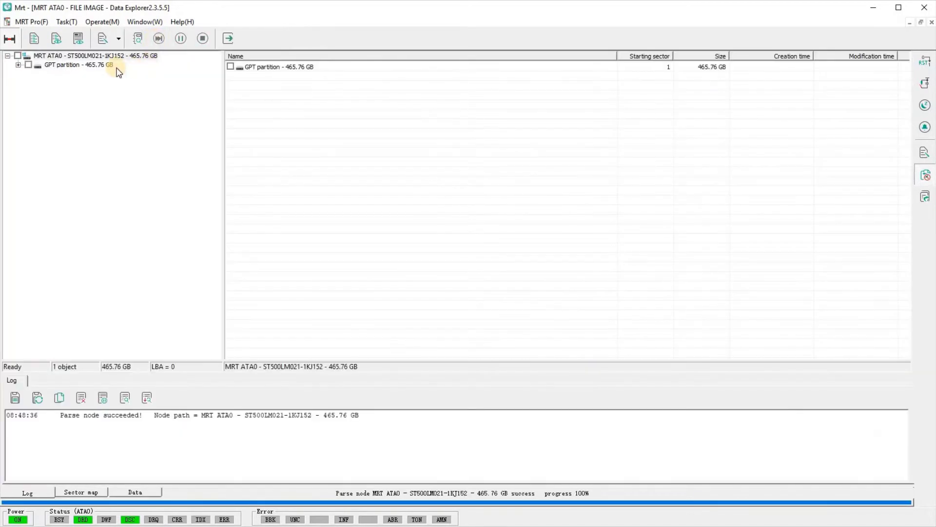
left_click(18, 65)
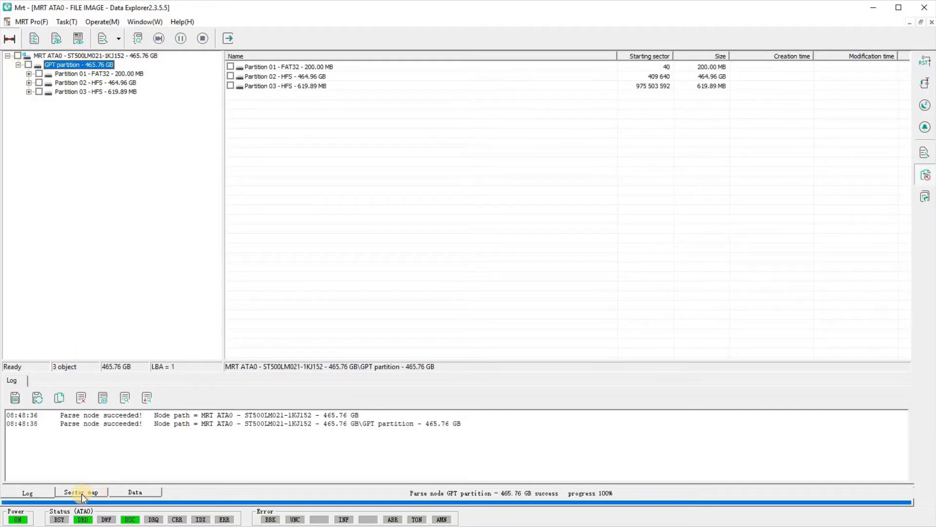
left_click(29, 74)
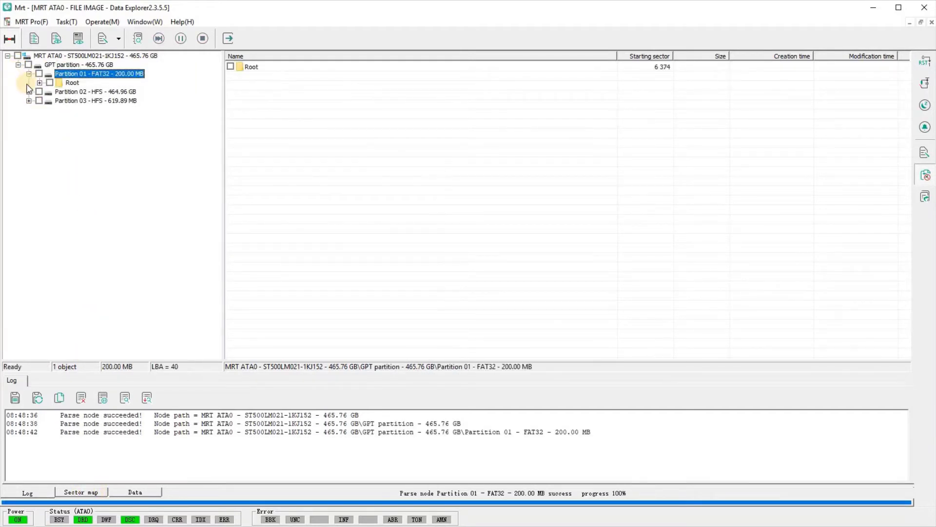
left_click(39, 83)
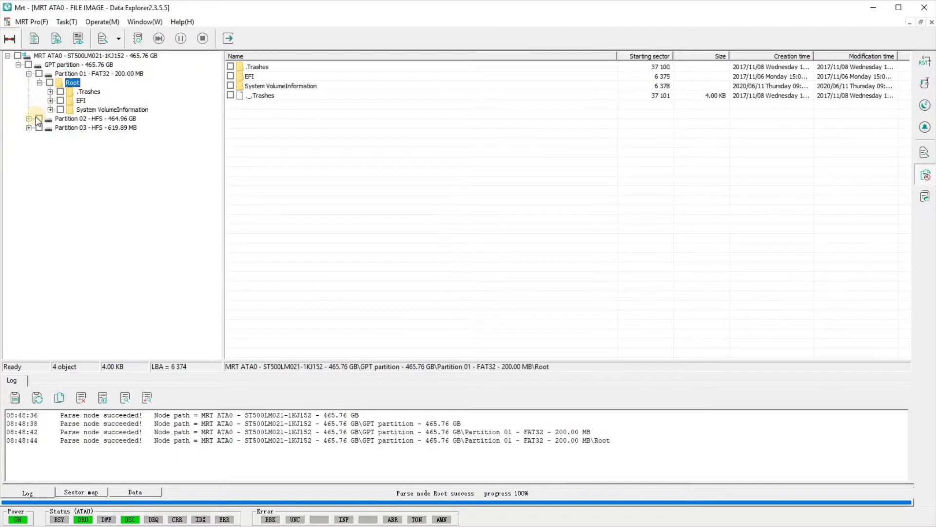
Step: Try opening Partition 02 - HFS and Partition 03 - HFS, noting their parse failures
left_click(28, 119)
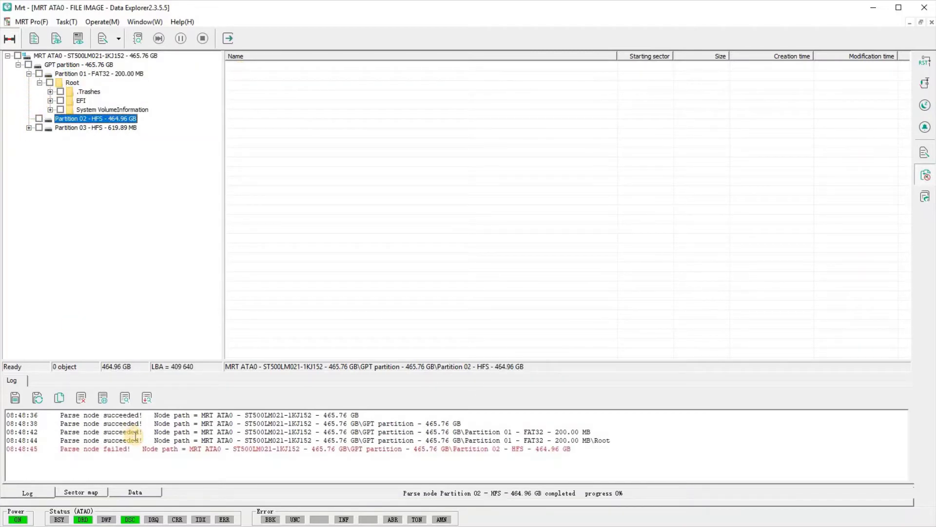
left_click_drag(10, 449, 551, 449)
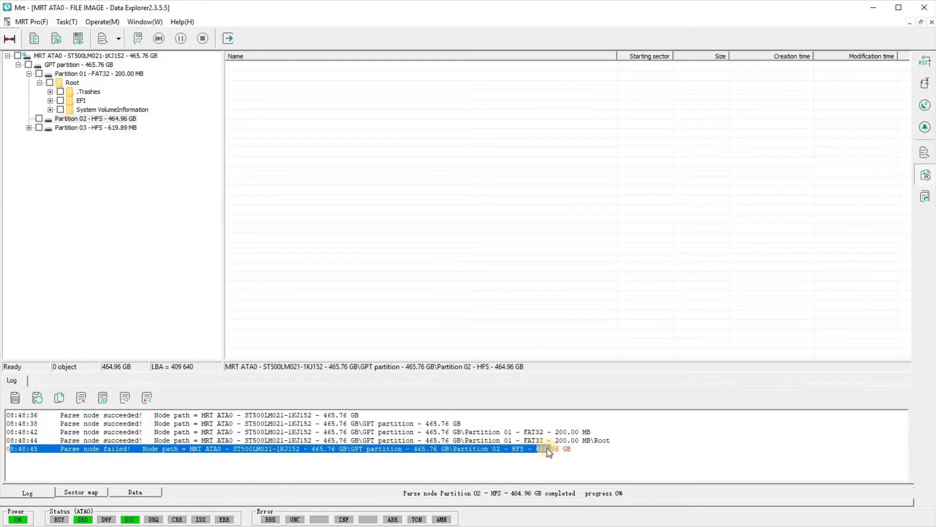
left_click(29, 128)
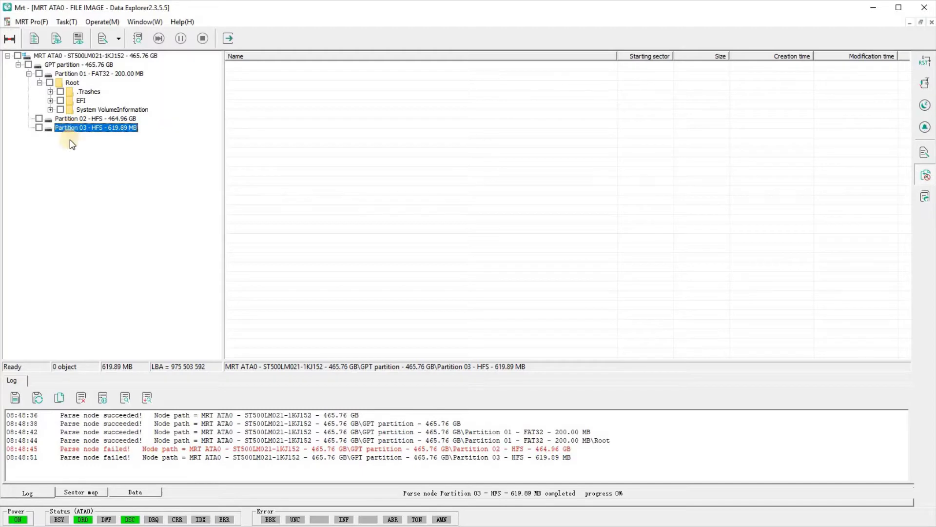
left_click(184, 451)
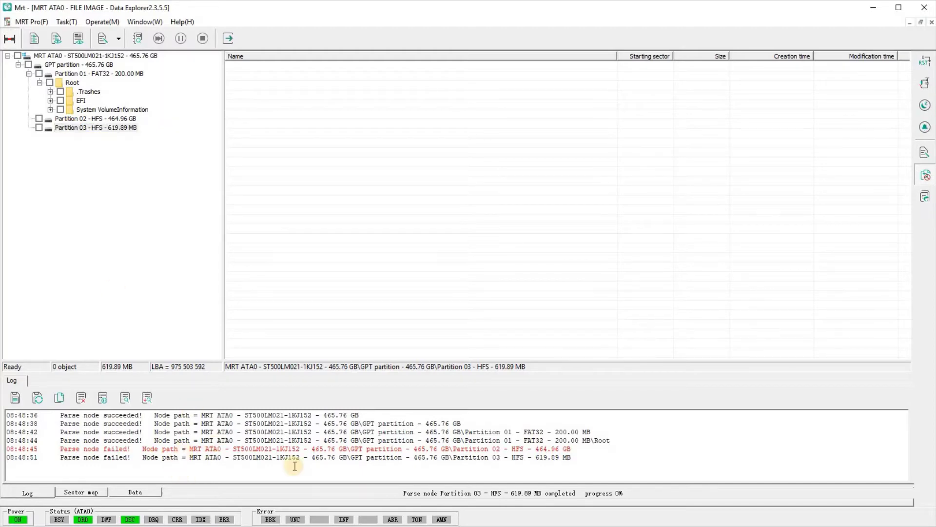
Step: Mount the task read-only to the system from the disk operations list
left_click(99, 21)
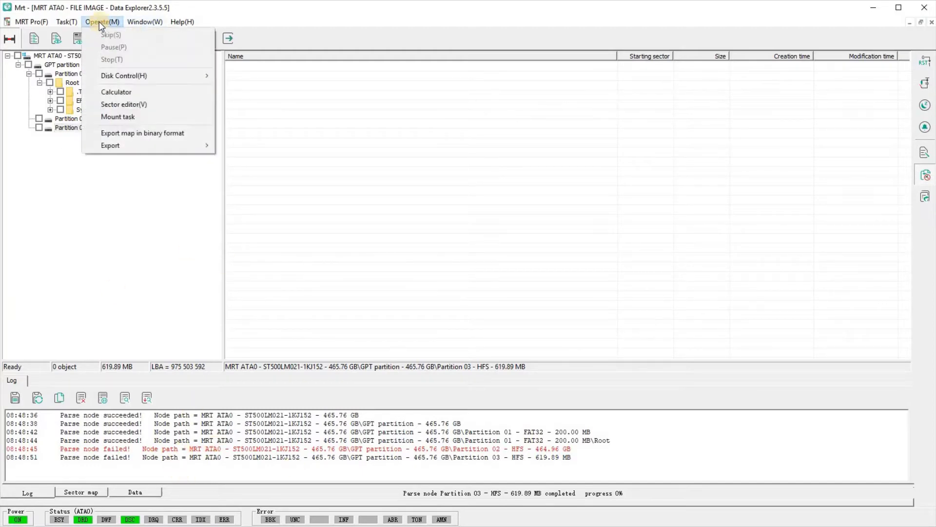
left_click(120, 118)
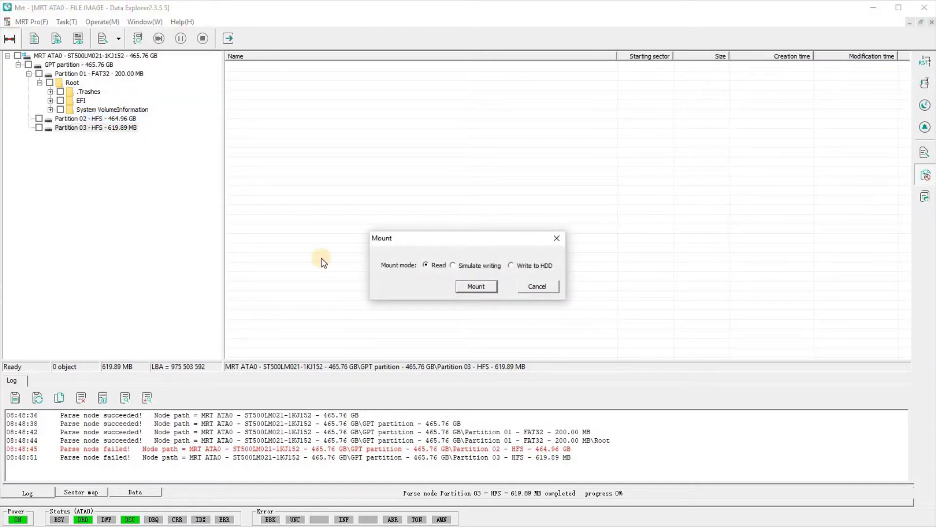
left_click(482, 289)
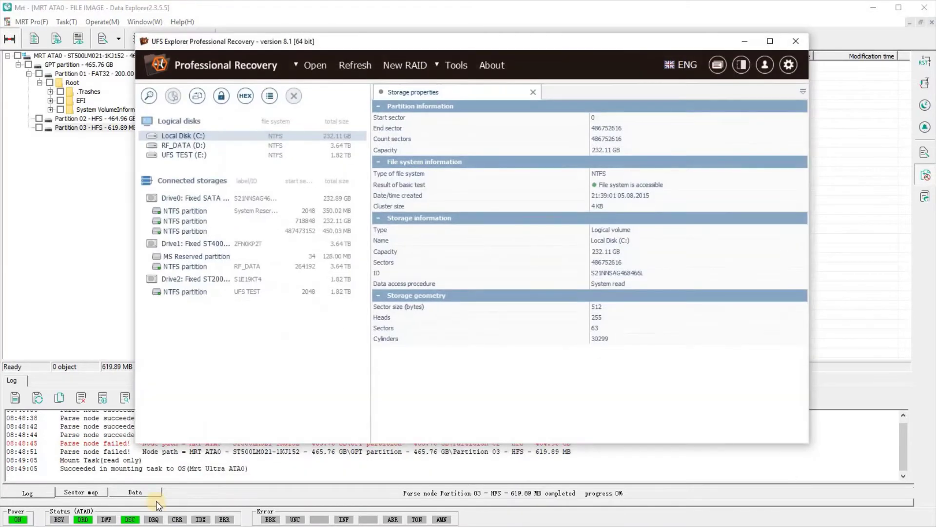
Step: Show the partition's sector map enlarged, then bring UFS Explorer back to the front
left_click(71, 494)
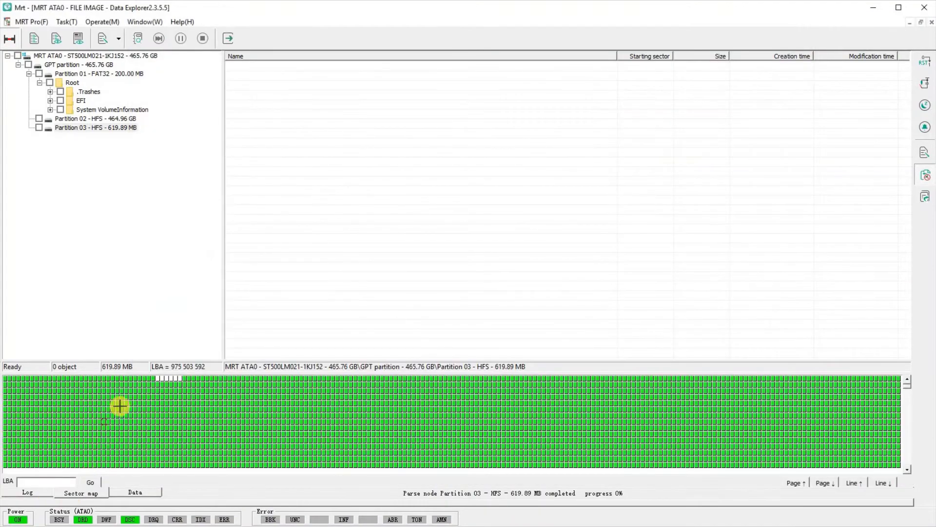
left_click_drag(128, 373, 129, 239)
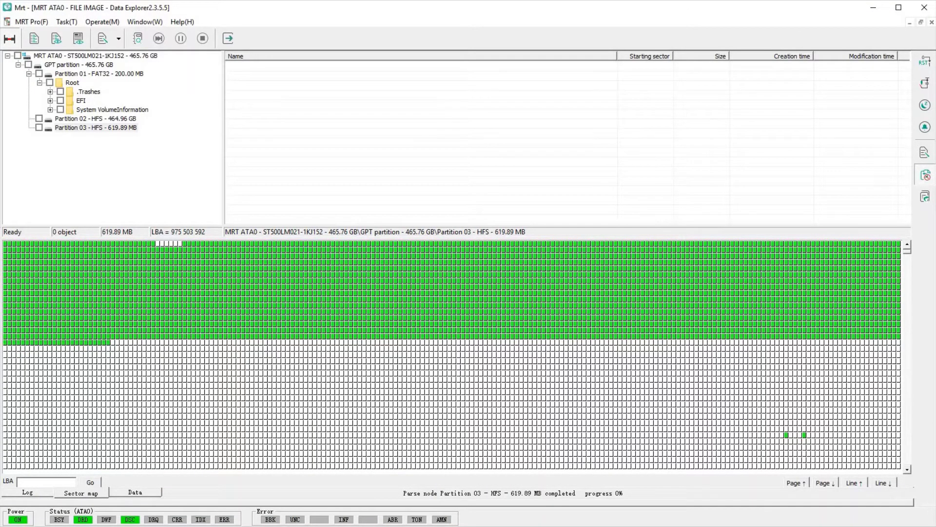
key("alt+Tab")
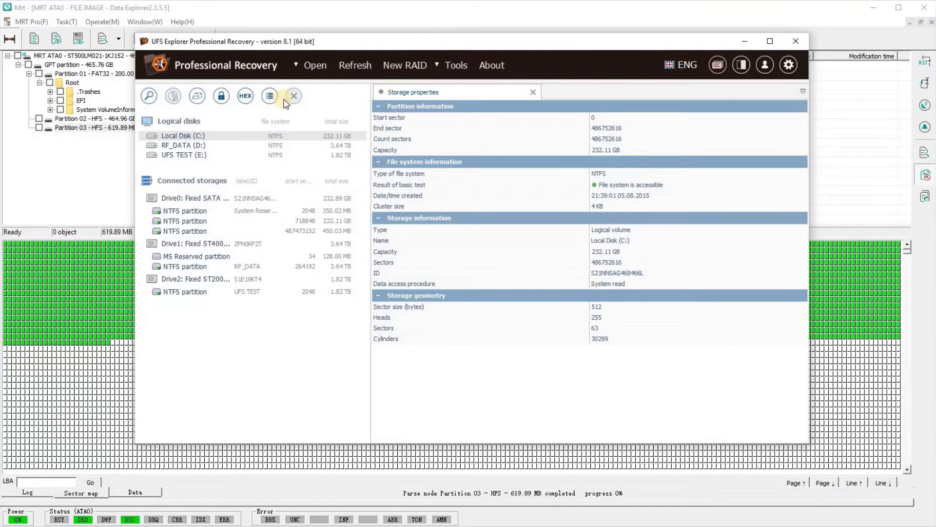
Step: Refresh storages and attach Mrt Data Explorer.Task from UFS-MRT-Demo to Drive3 as an MRT DE task
left_click(352, 63)
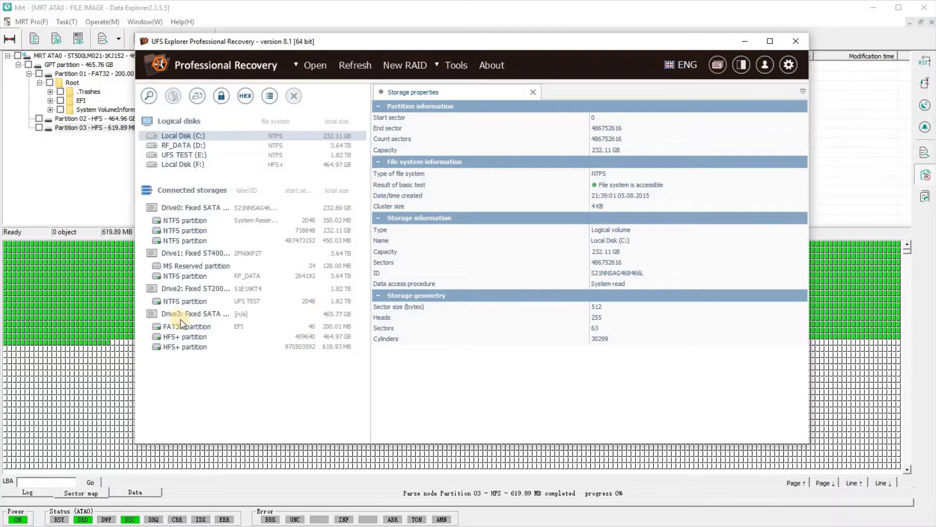
left_click(177, 315)
right_click(177, 315)
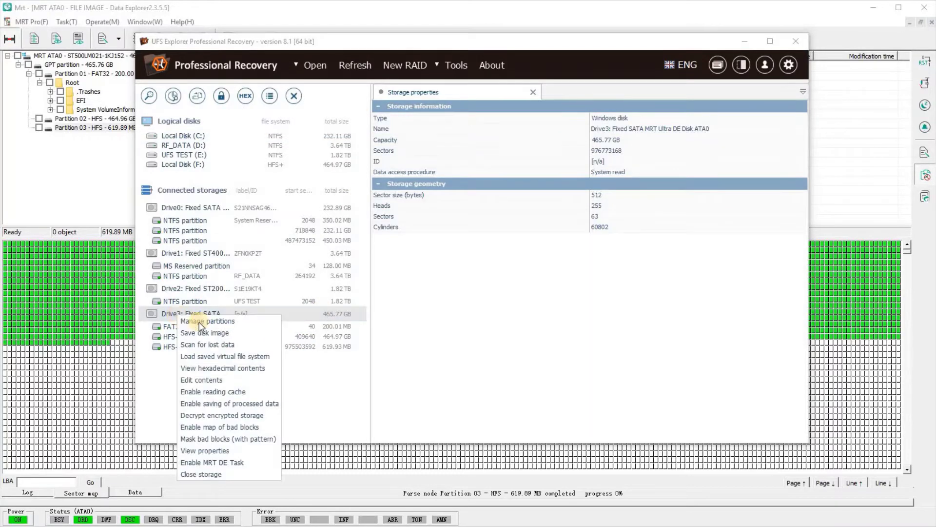
left_click(227, 463)
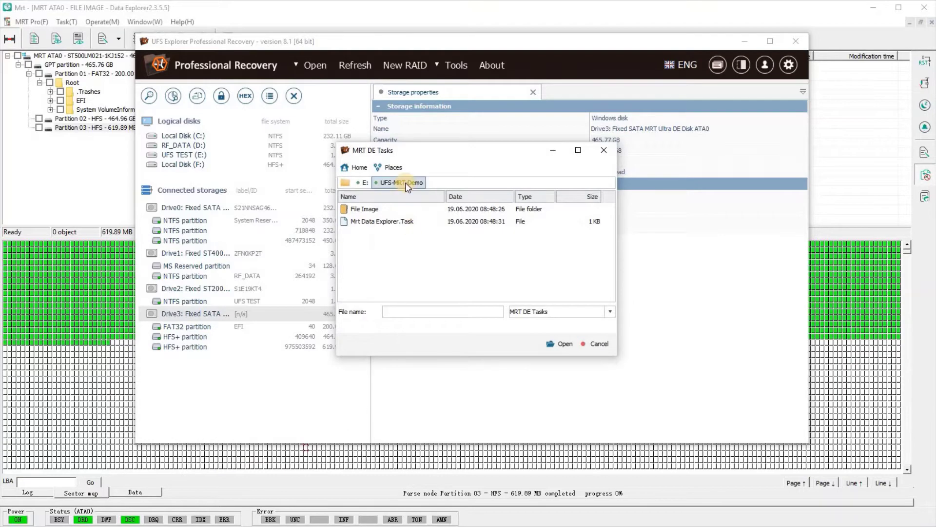
left_click(375, 225)
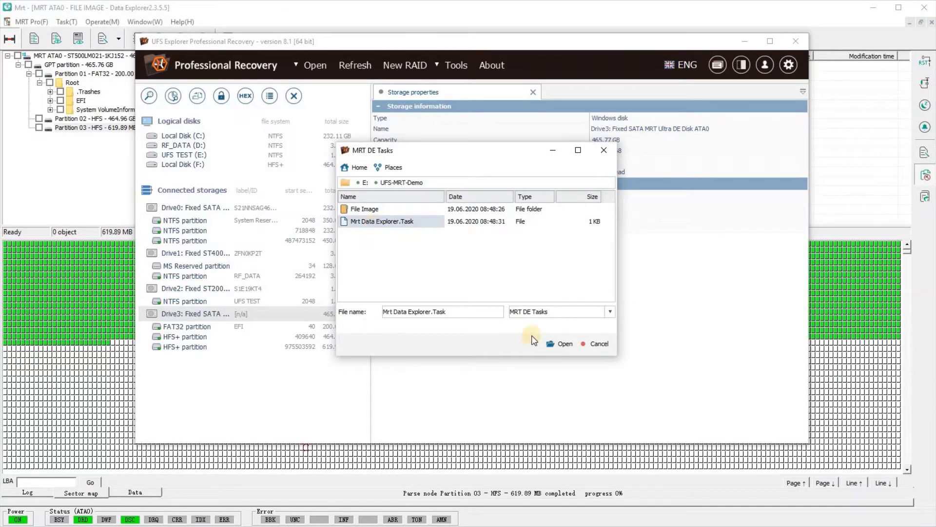
left_click(560, 344)
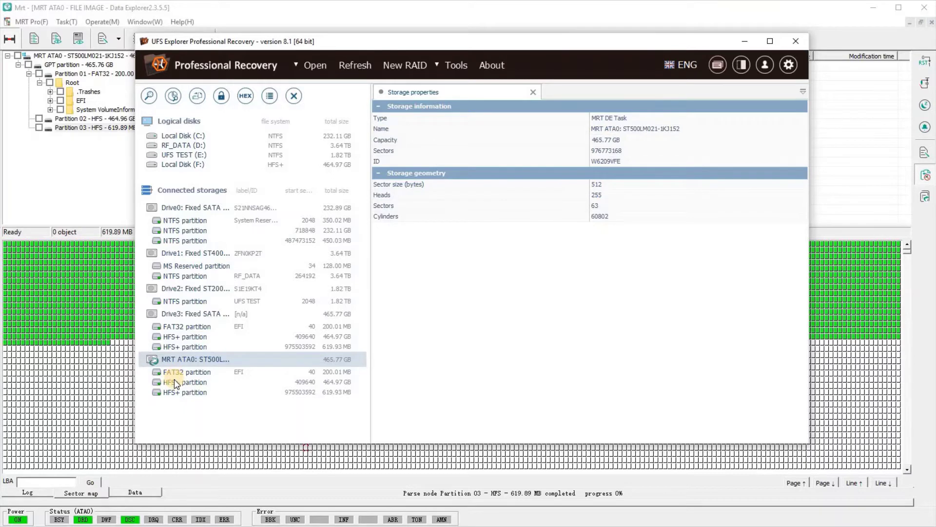
Step: Open MRT ATA0's first HFS+ partition and browse Users into the user's home folder
double_click(174, 381)
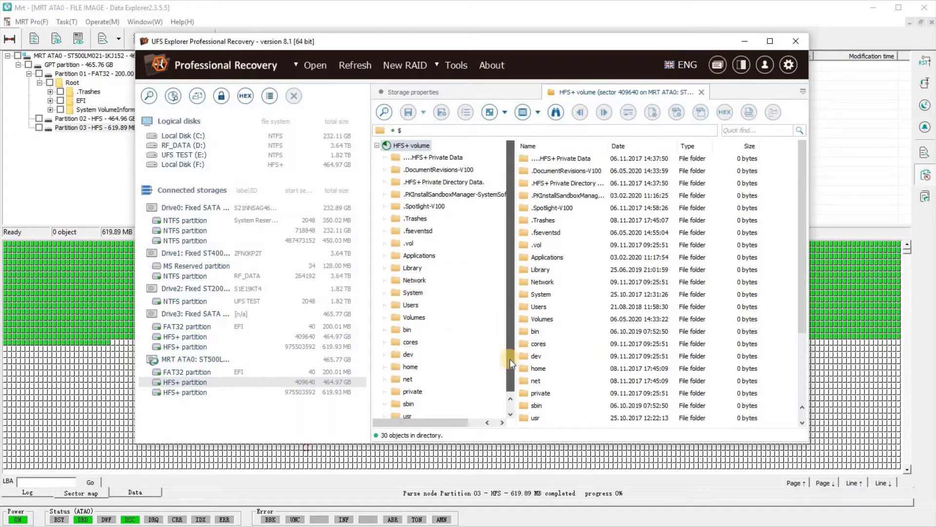
scroll(510, 358, "down", 1)
left_click(410, 302)
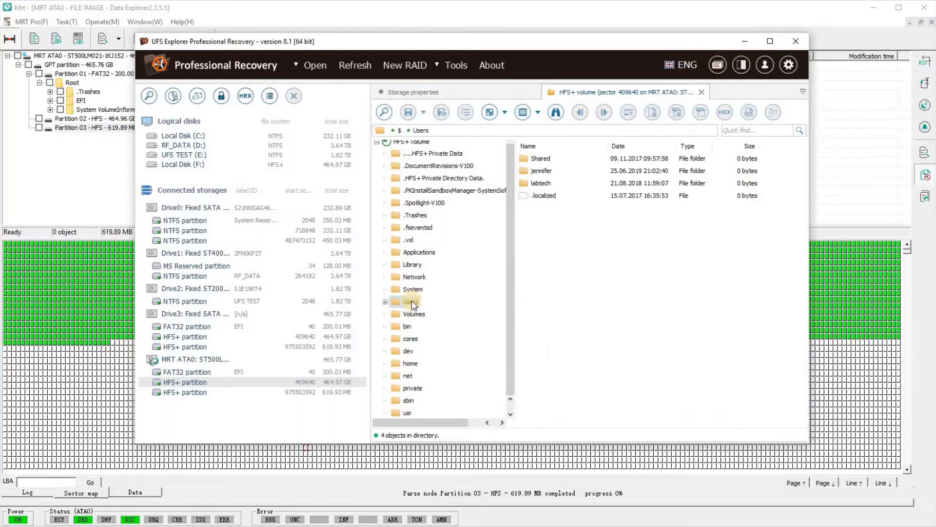
left_click(385, 302)
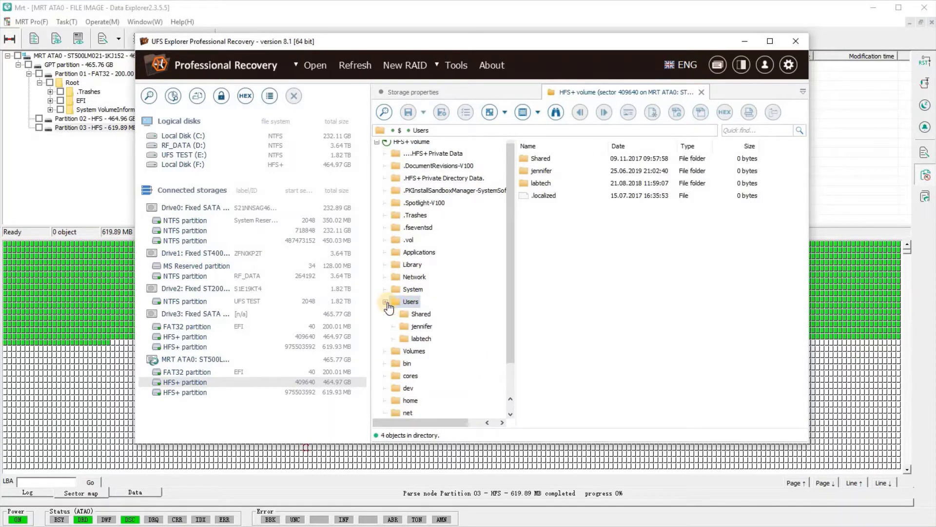
left_click(408, 327)
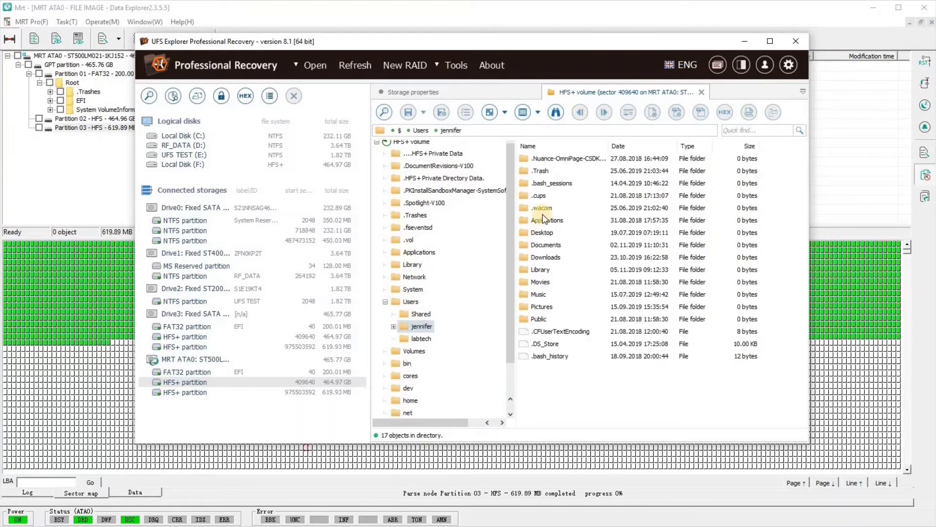
Step: Turn on checkbox selection mode and reopen the user's home folder under Users
left_click(487, 117)
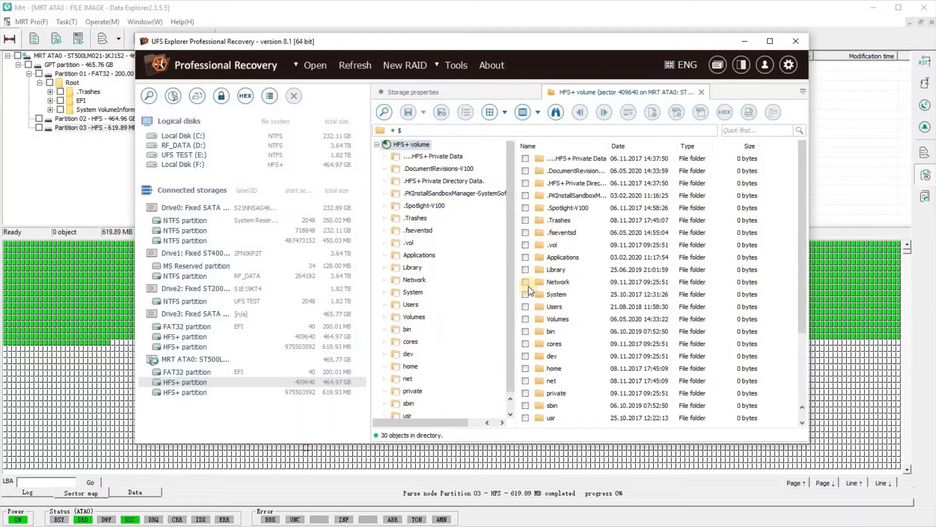
left_click(410, 304)
double_click(561, 172)
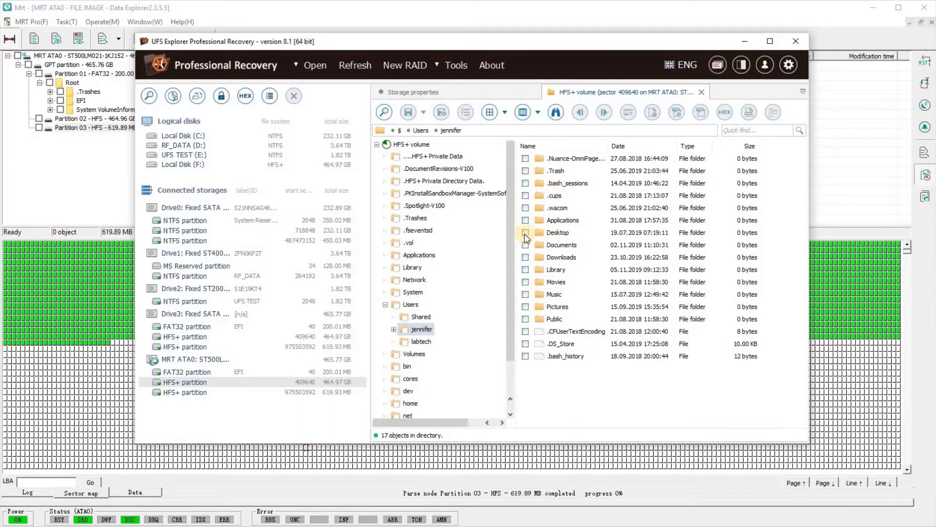
Step: Mark the Desktop, Documents, Downloads, Pictures and Public folders for saving
left_click(525, 234)
left_click(525, 245)
left_click(525, 258)
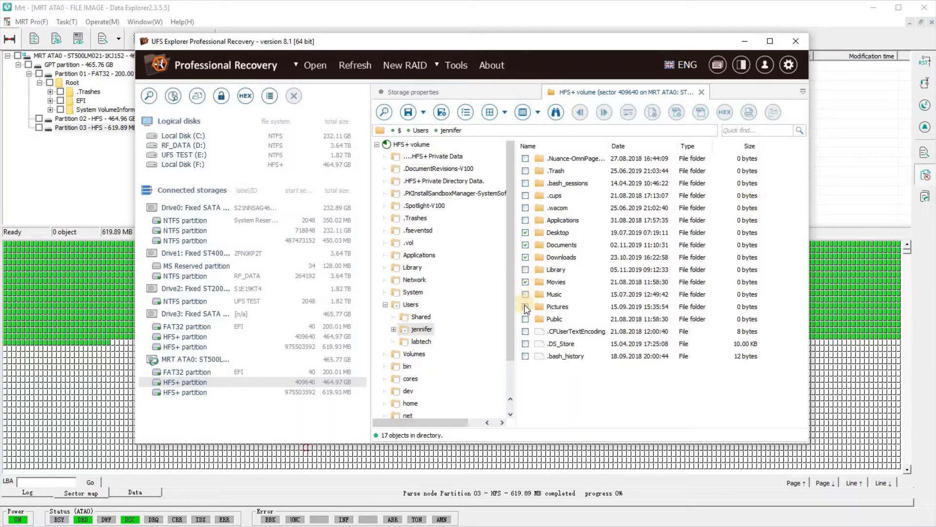
left_click(525, 306)
left_click(525, 319)
Step: Choose to save the marked files' content to a disk image, reading via MRT DE
left_click(423, 113)
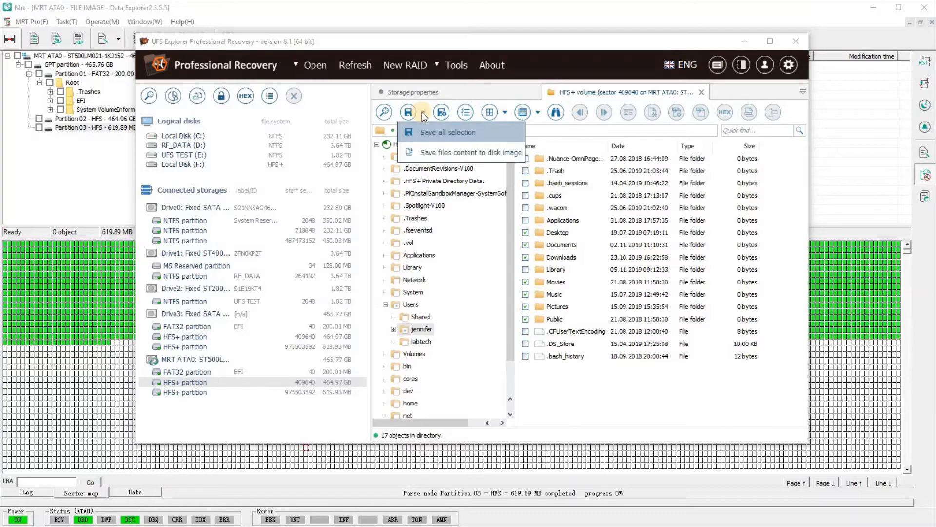
left_click(450, 152)
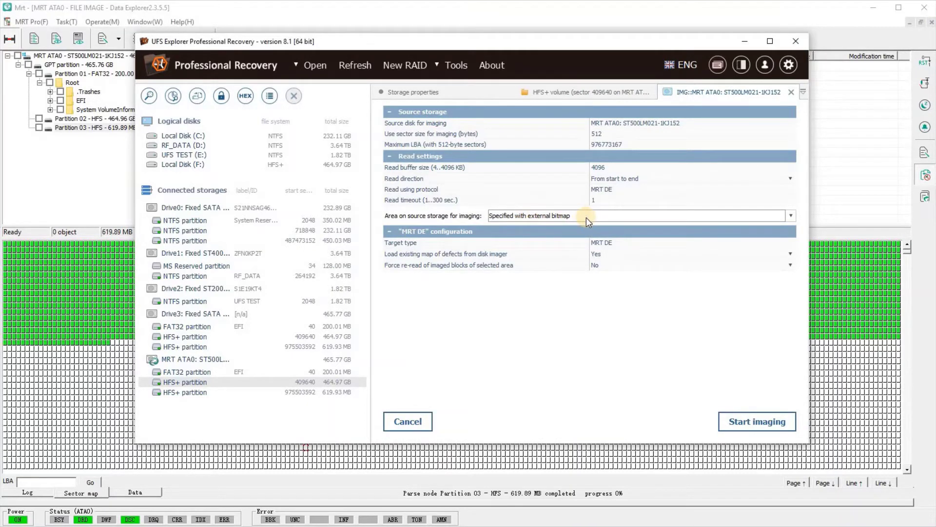
left_click(603, 189)
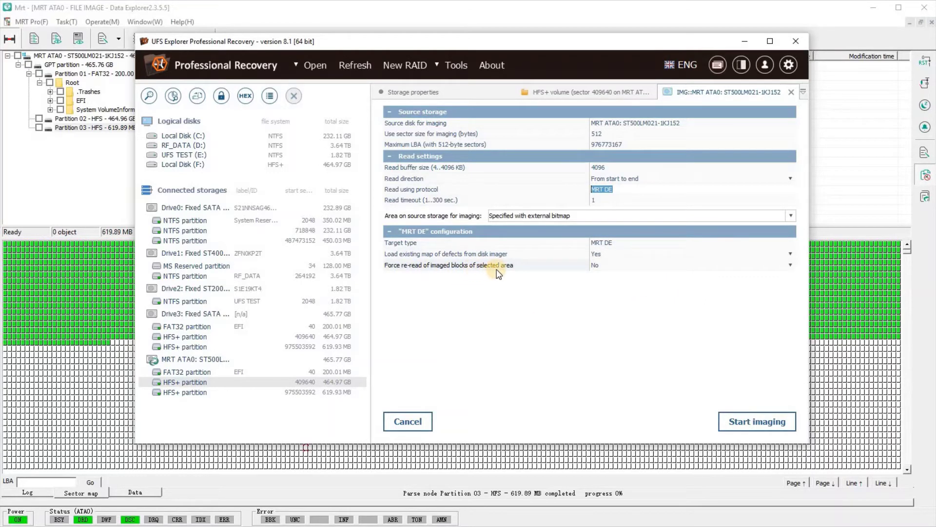
Step: Start imaging MRT ATA0 and move the UFS Explorer window to reveal Data Explorer
left_click(755, 422)
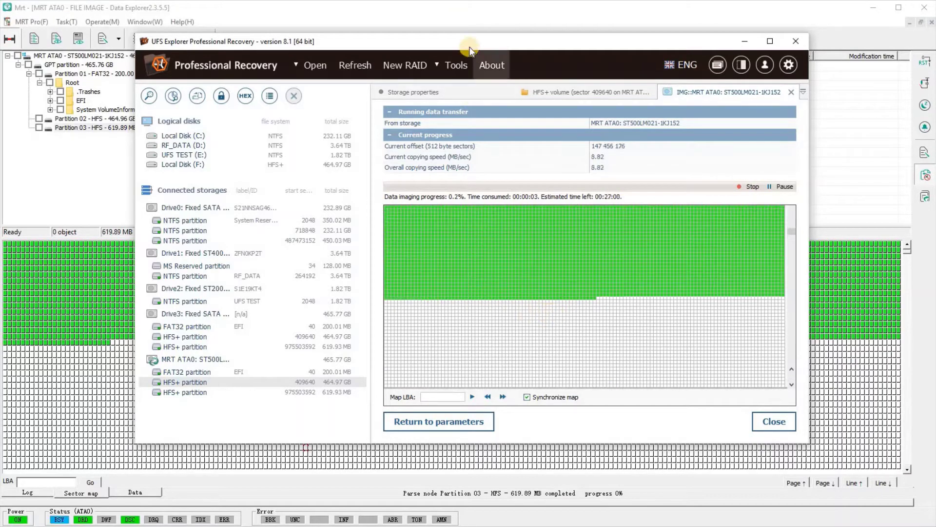
mouse_move(467, 71)
left_mouse_down()
mouse_move(523, 168)
mouse_move(535, 55)
mouse_move(470, 61)
left_mouse_up()
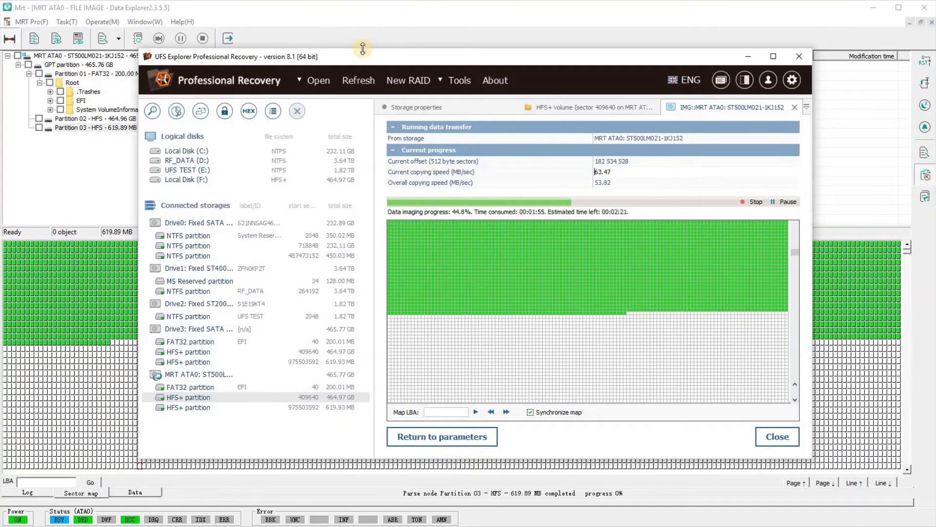
Step: Display the MRT task statistics beside UFS Explorer while the image finishes saving
left_click(82, 40)
left_click_drag(374, 180, 229, 135)
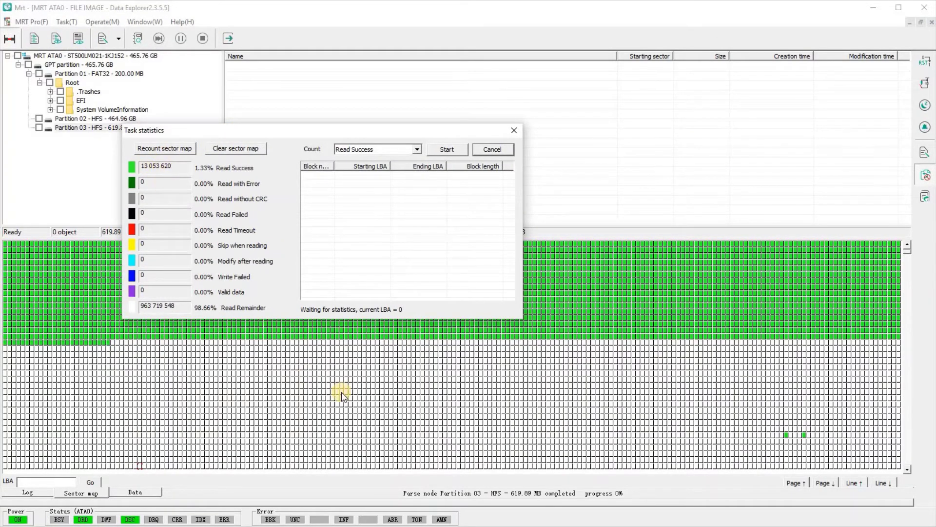
key("alt+Tab")
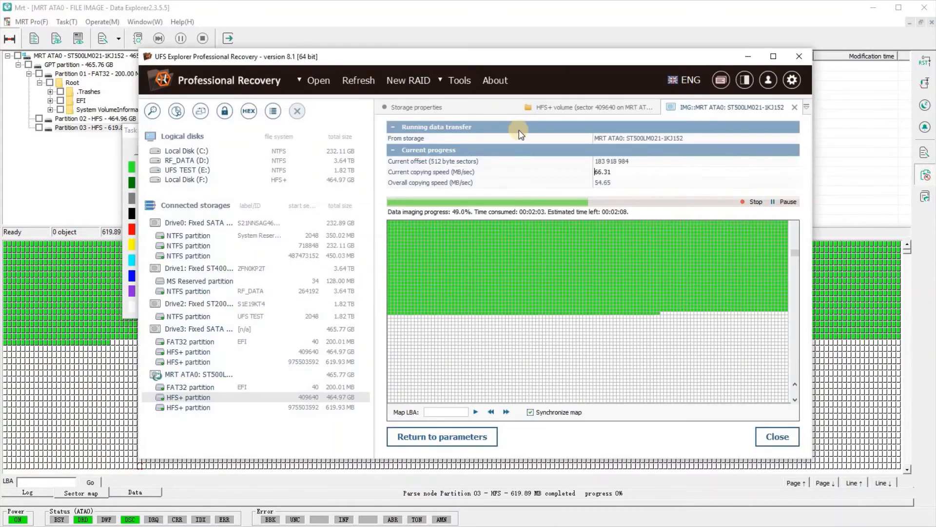
left_click_drag(456, 60, 531, 67)
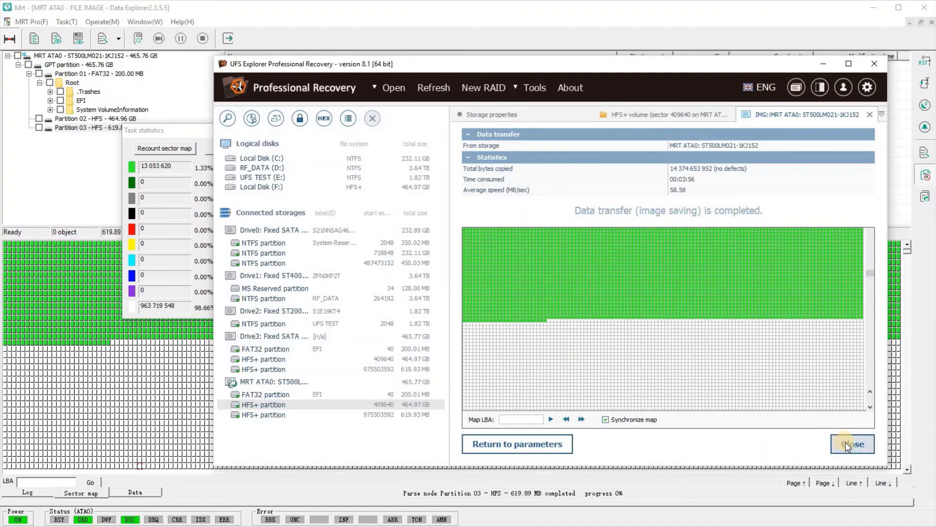
Step: Attempt to recount the sector map statistics, dismiss the running-task warning, and select the Read Success value
left_click(199, 136)
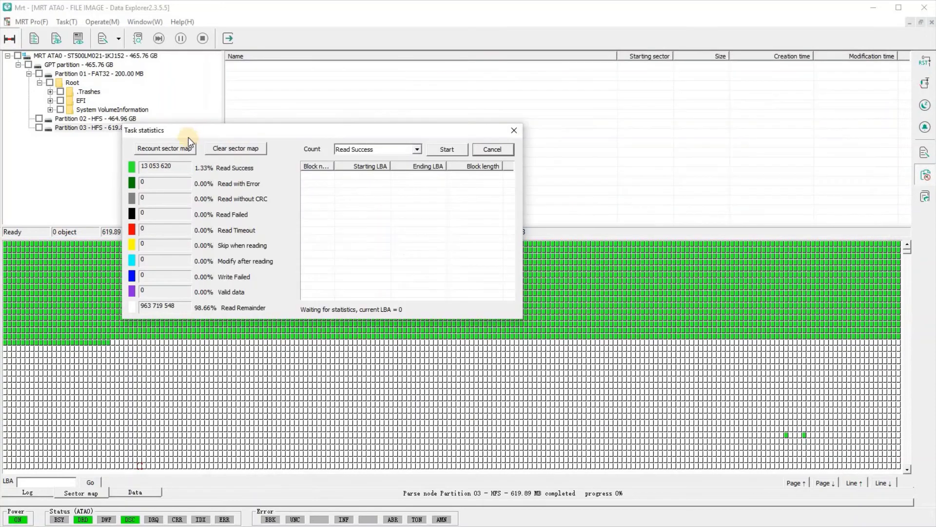
left_click(174, 150)
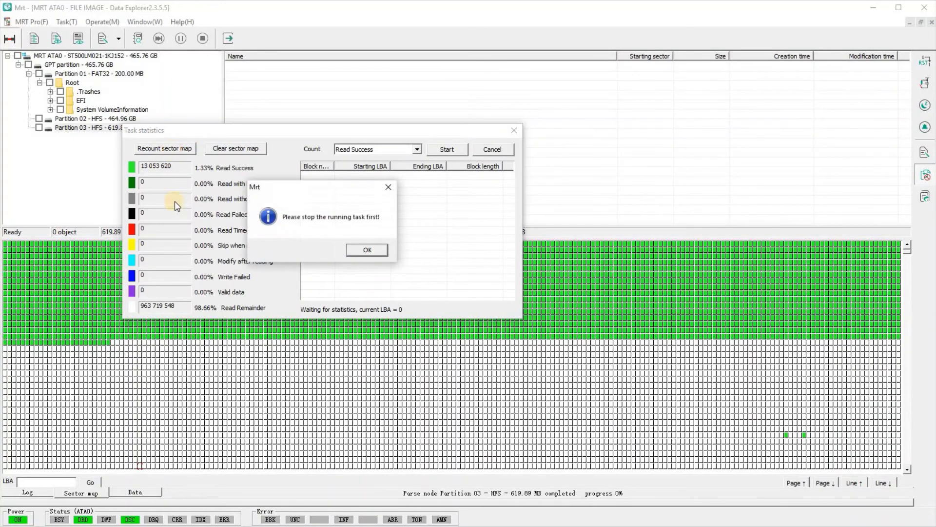
left_click(365, 252)
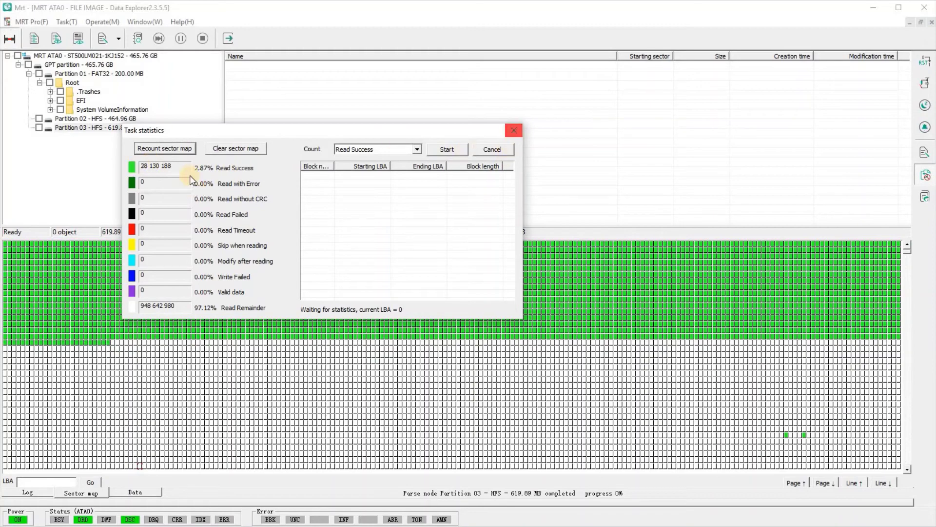
double_click(166, 166)
Step: Close and reopen the task statistics, then return to UFS Explorer's completed image report
left_click(487, 149)
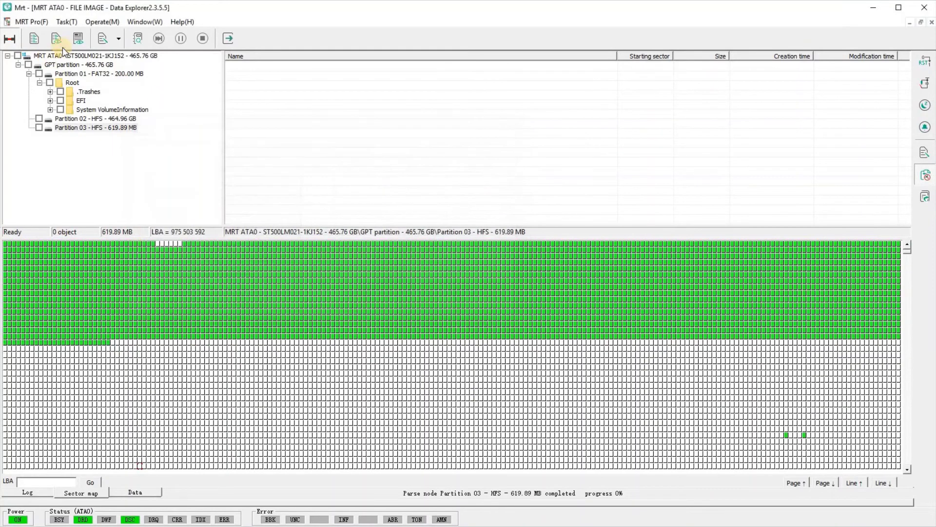
left_click(78, 39)
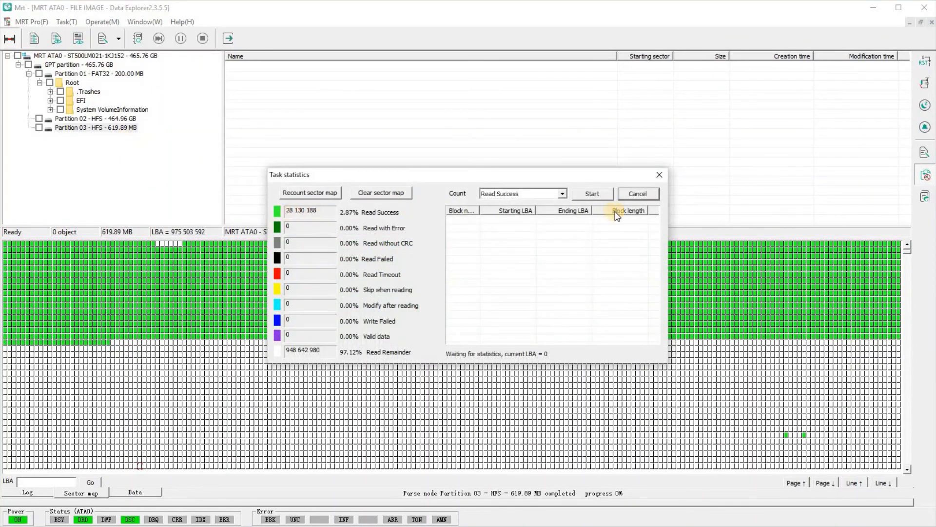
key("Escape")
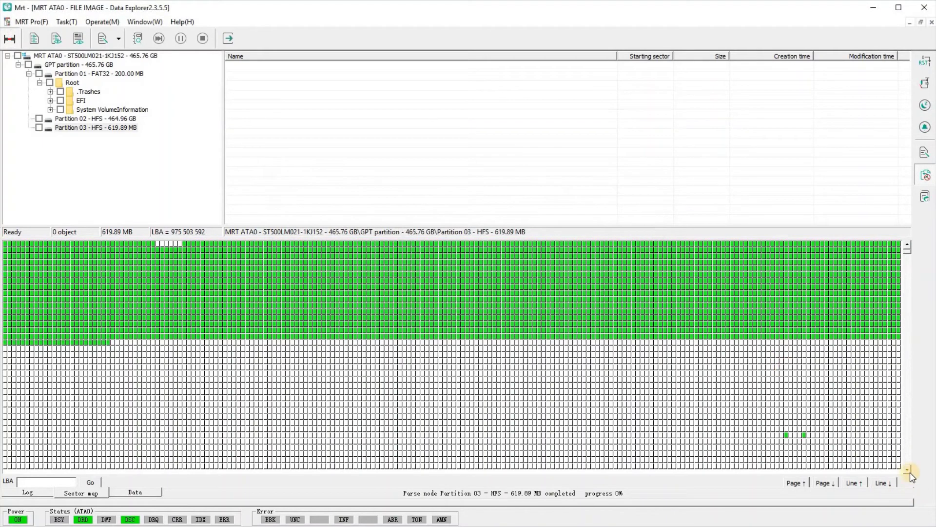
left_click(907, 469)
left_click(907, 245)
key("alt+Tab")
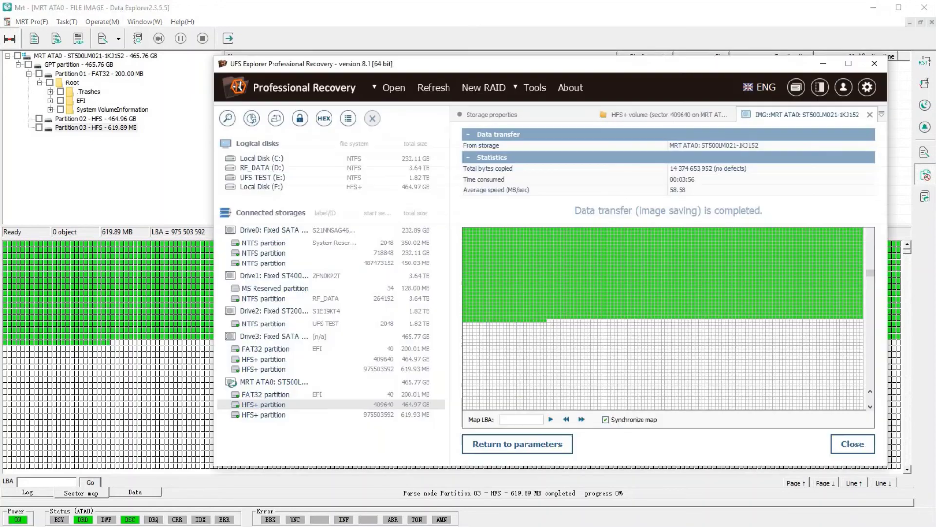
Step: Close the finished tab and set up a used-space image of the HFS+ root with Load existing map of defects set to Yes
left_click(851, 444)
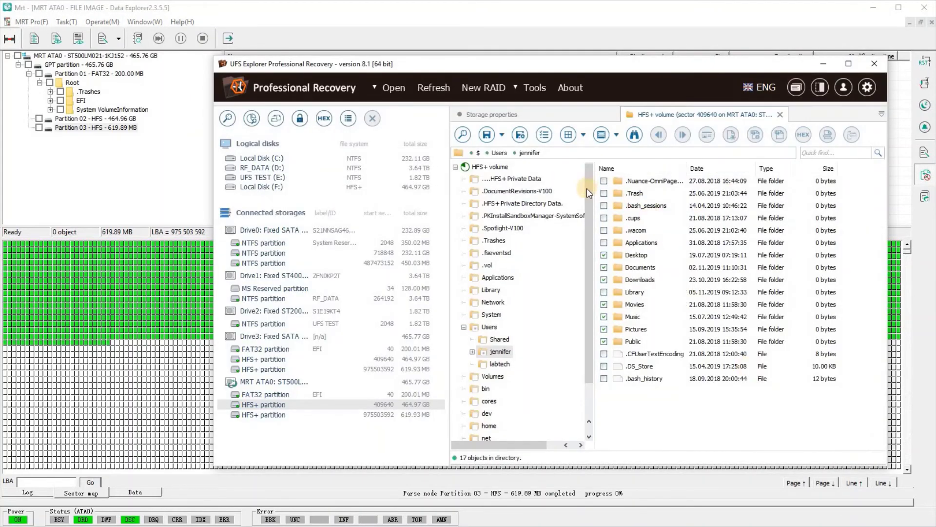
right_click(477, 169)
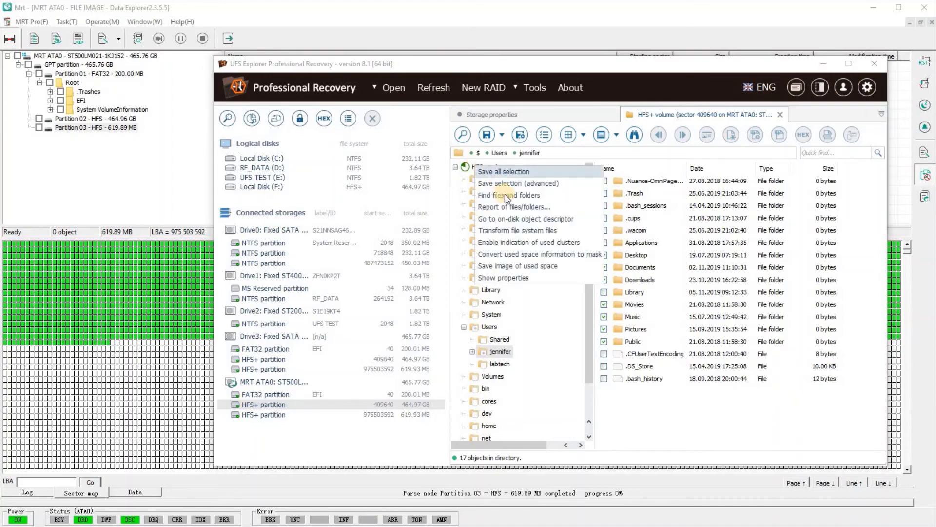
left_click(516, 267)
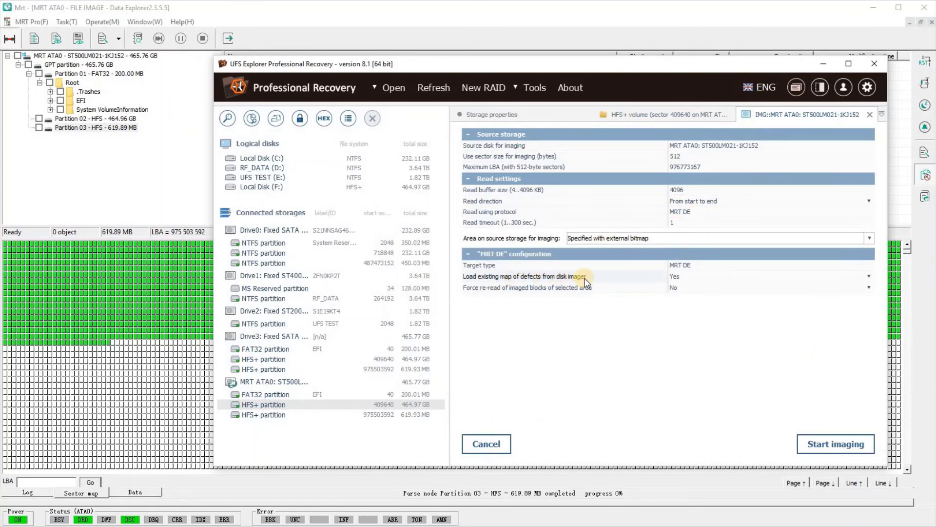
left_click(818, 279)
left_click(867, 278)
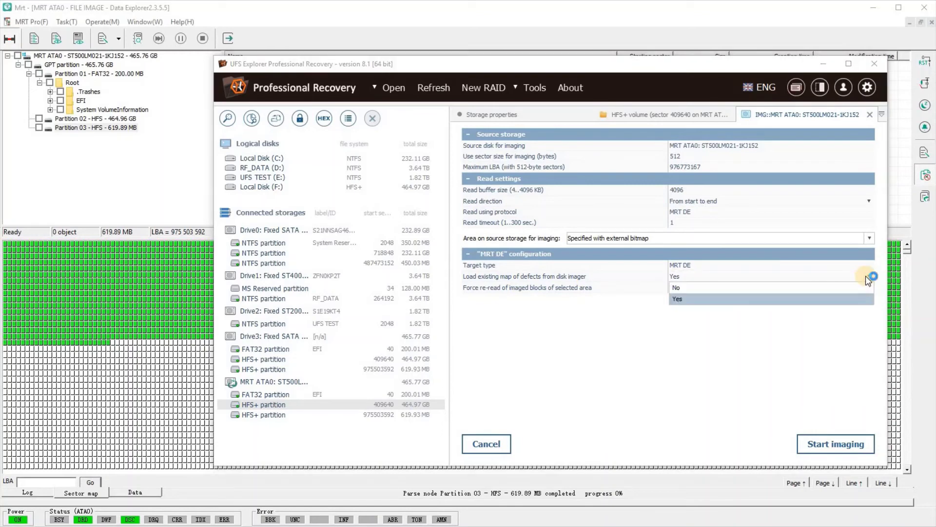
left_click(866, 278)
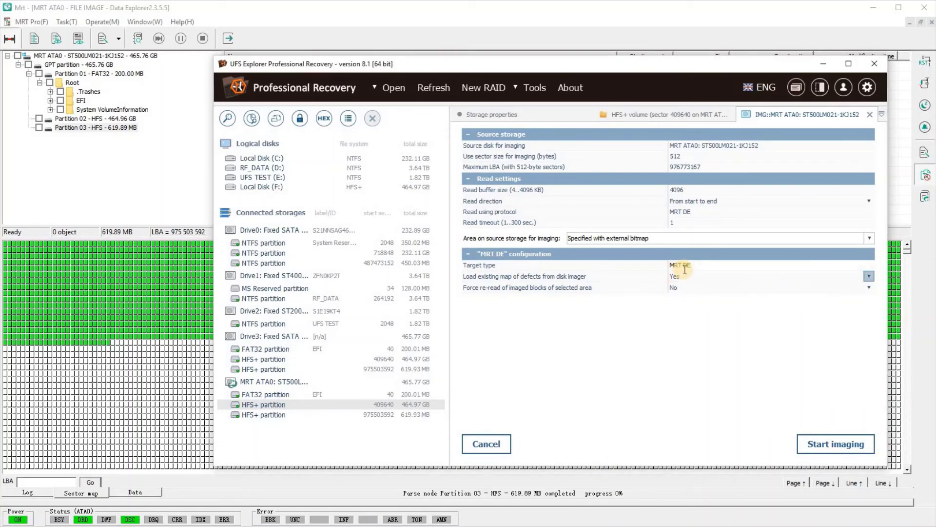
Step: Start imaging the HFS+ volume and check MRT's Read Success count before returning to the progress view
left_click(845, 445)
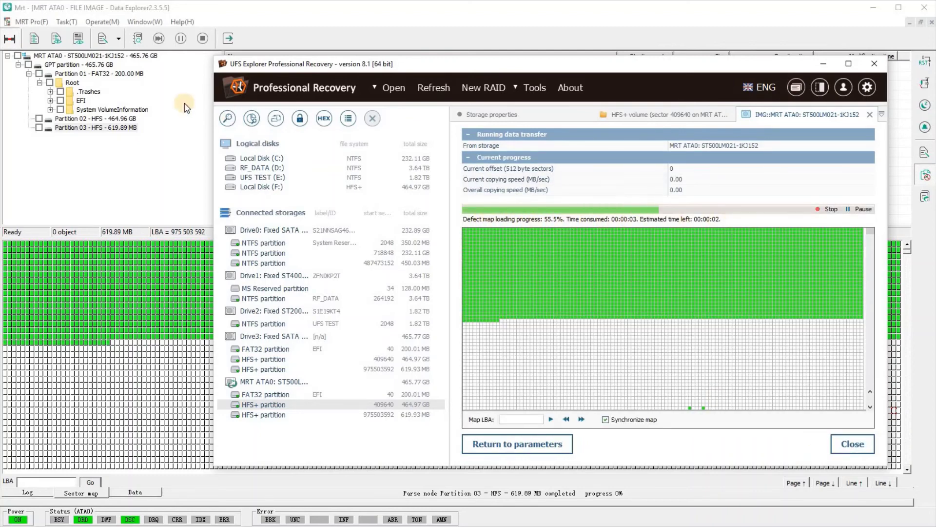
left_click(78, 39)
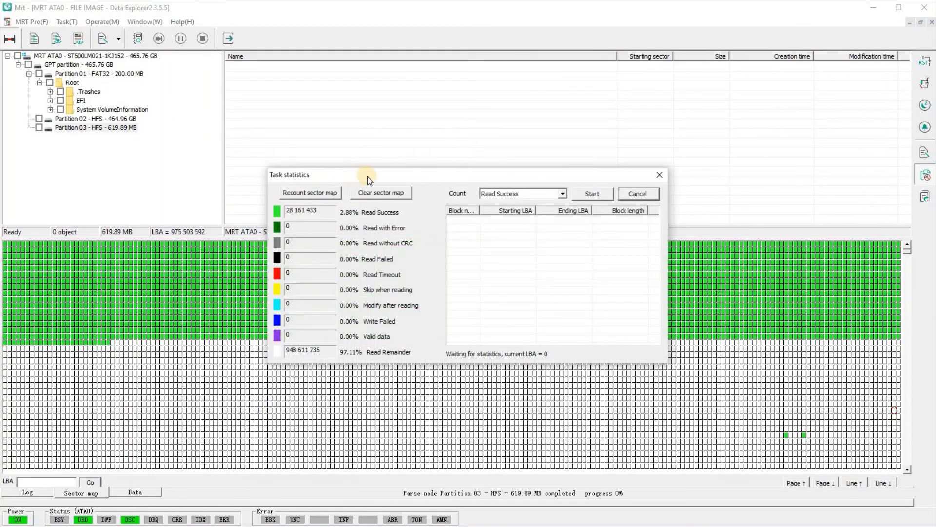
left_click_drag(367, 175, 193, 149)
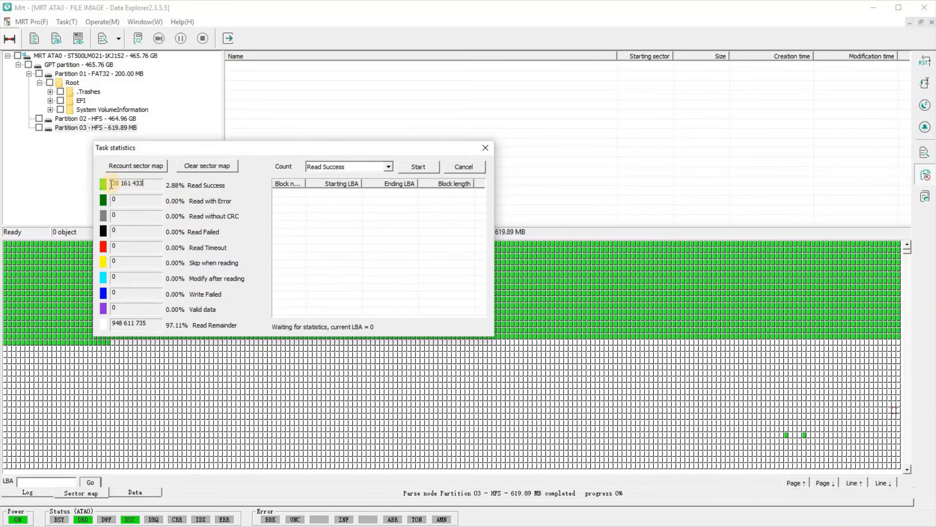
left_click_drag(112, 184, 271, 309)
key("alt+Tab")
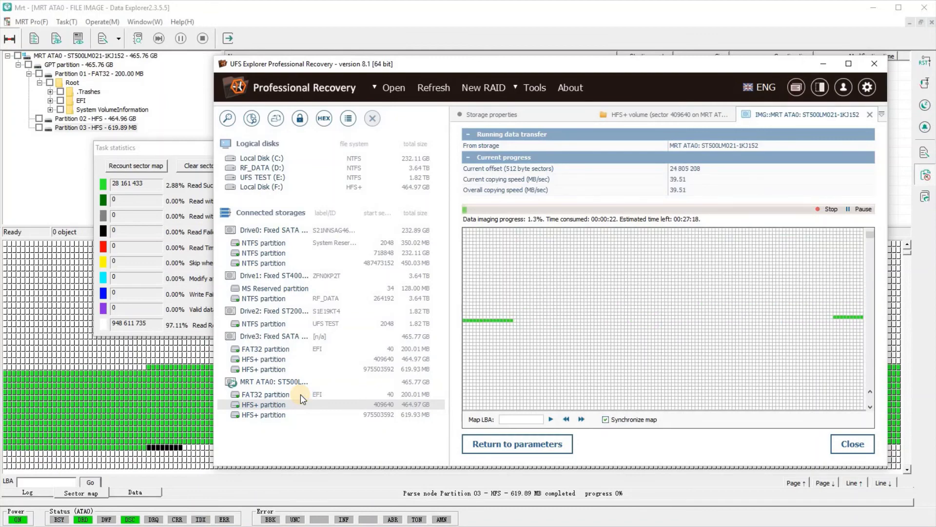
Step: Reopen MRT task statistics to show 30 584 135 read successes and 8 failed reads, then return to UFS Explorer
key("alt+Tab")
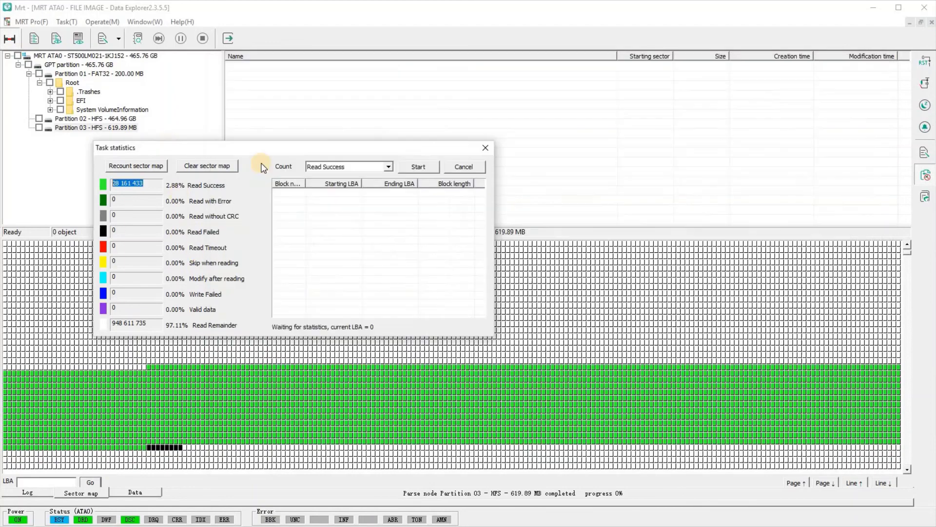
left_click(485, 147)
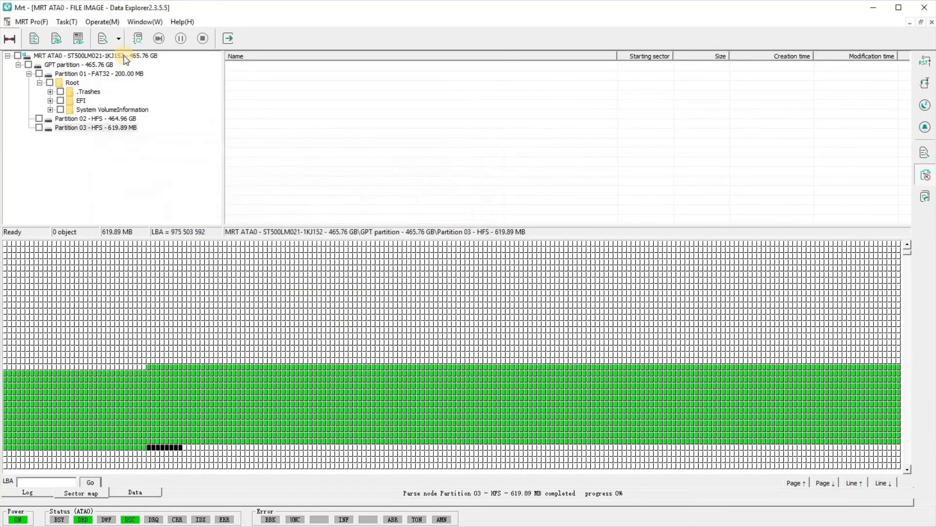
left_click(79, 39)
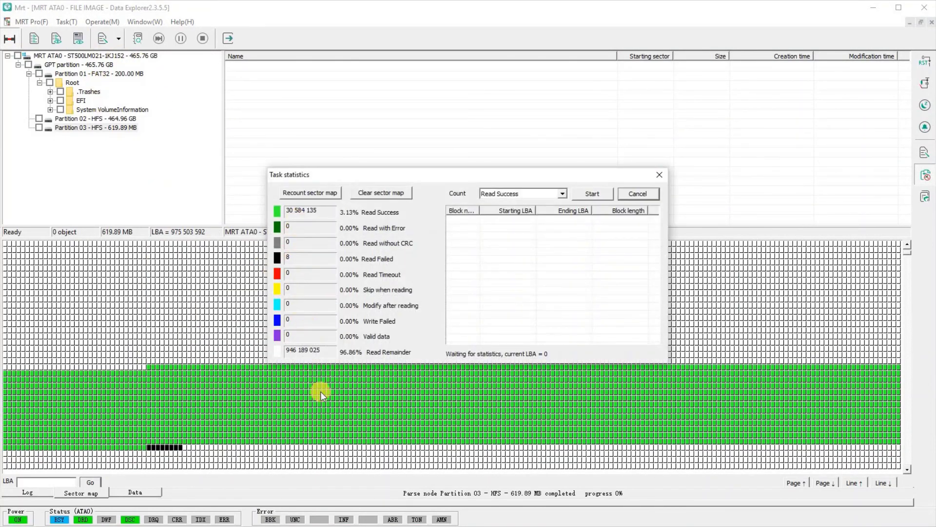
left_click_drag(288, 174, 66, 160)
key("alt+Tab")
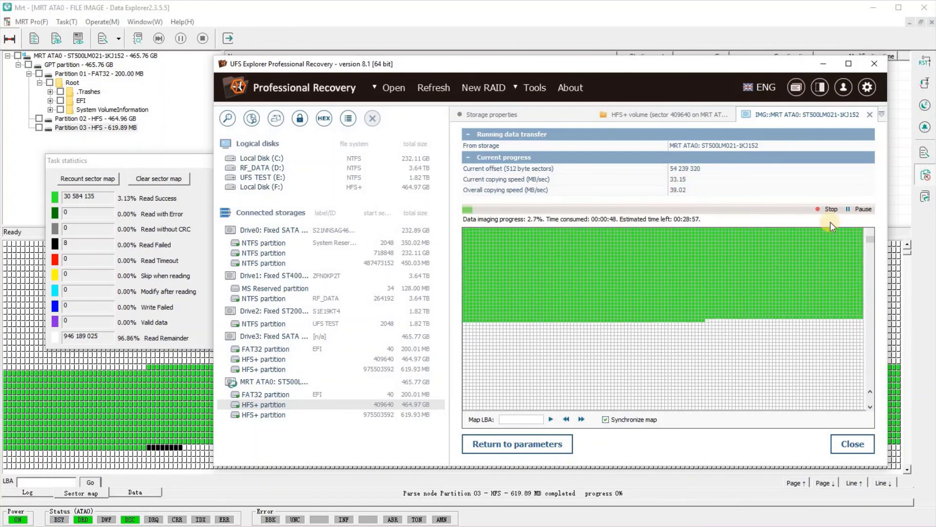
Step: Pause, resume, then stop the used-space imaging at about 2.9%
left_click(857, 211)
left_click(859, 211)
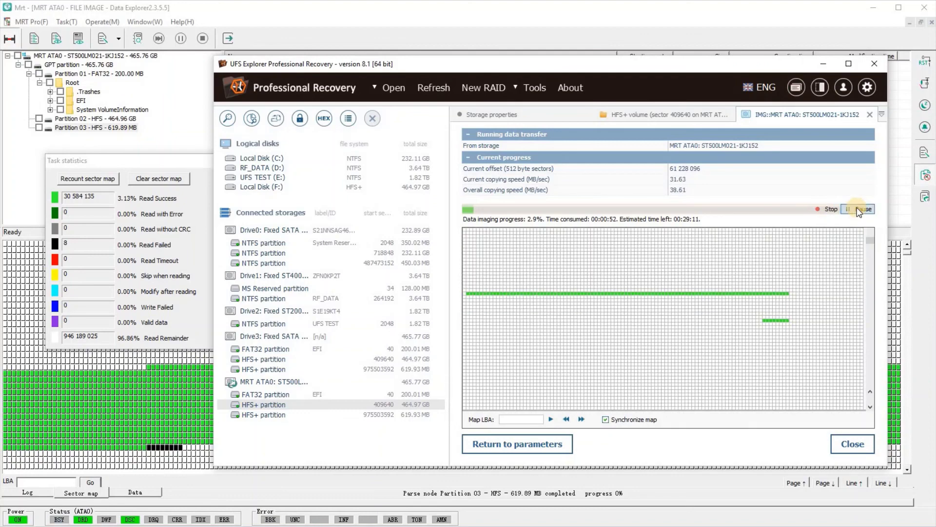
left_click(829, 210)
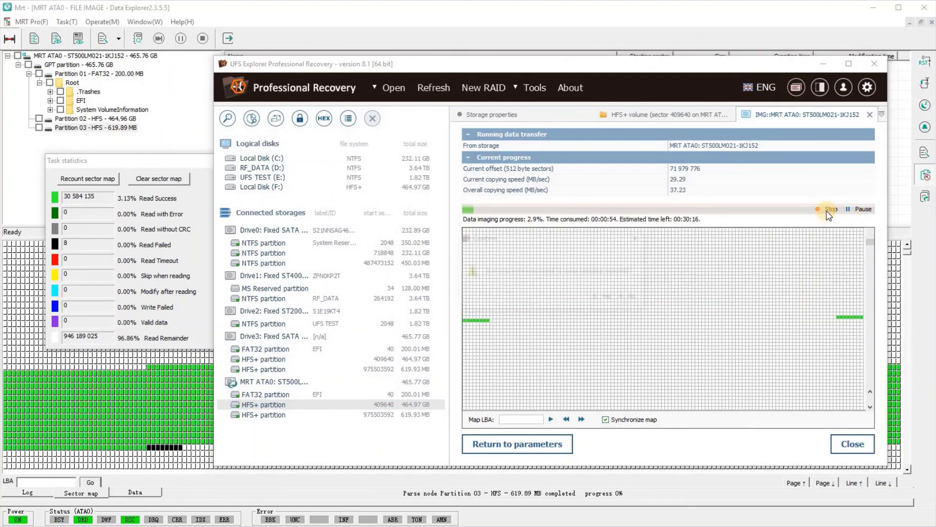